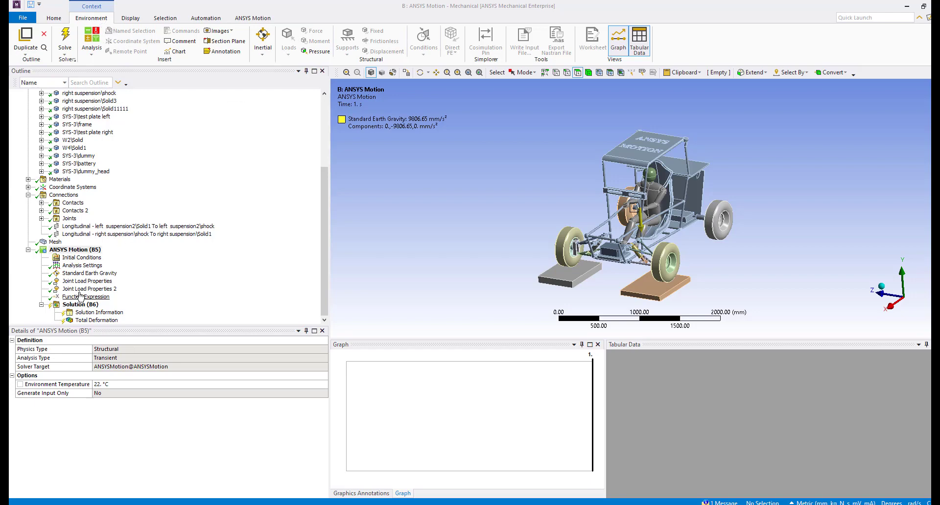
Step: Switch to the ANSYS Motion ribbon tab for the buggy suspension model
{"action": "left_click", "coordinate": [254, 18]}
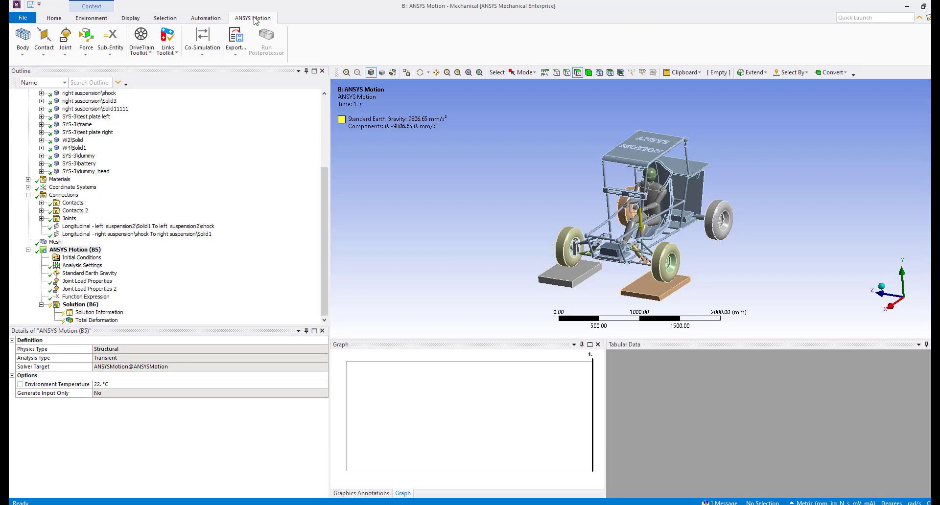
Step: View the Function Expression, then the Analysis Settings showing 6 s end time and 100 output steps
{"action": "left_click", "coordinate": [93, 297]}
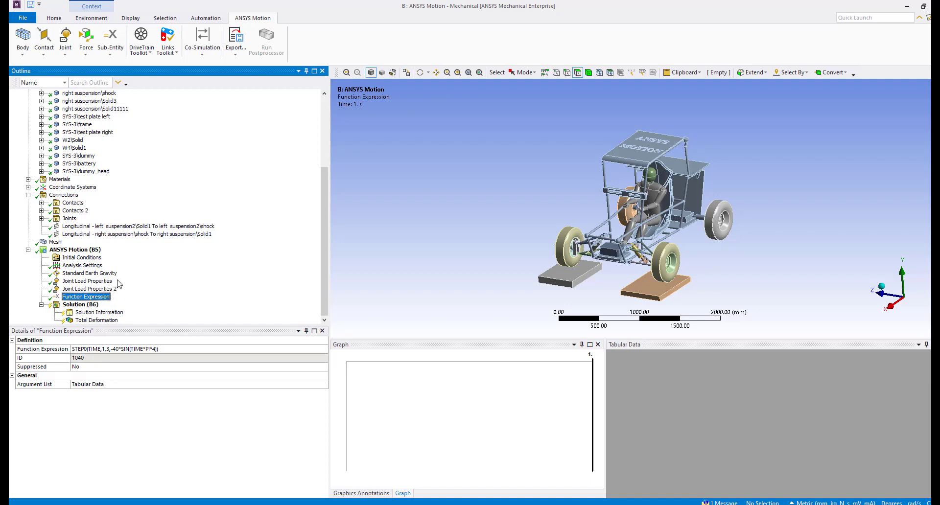
{"action": "left_click", "coordinate": [84, 265]}
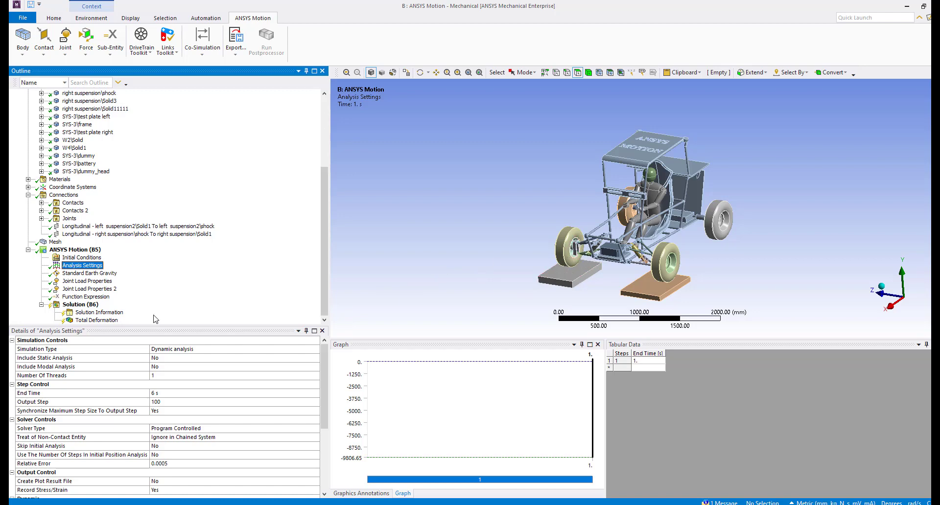
Step: Show the Function Expression STEP0(TIME,1,3,-40*SIN(TIME*PI*4)) in the Details panel
{"action": "left_click", "coordinate": [88, 297]}
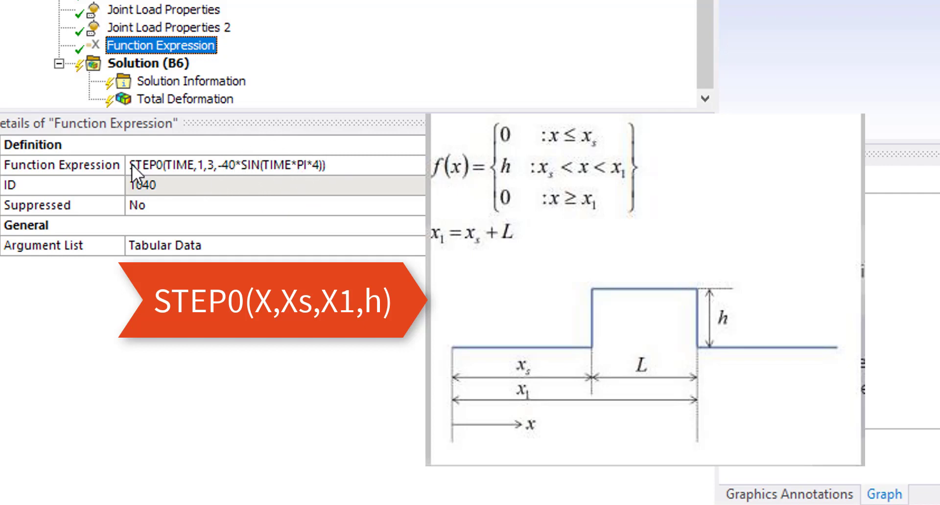
Step: Change the function expression's step end time from 3 to 4 and select the sine term
{"action": "left_click", "coordinate": [198, 167]}
{"action": "left_click", "coordinate": [210, 165]}
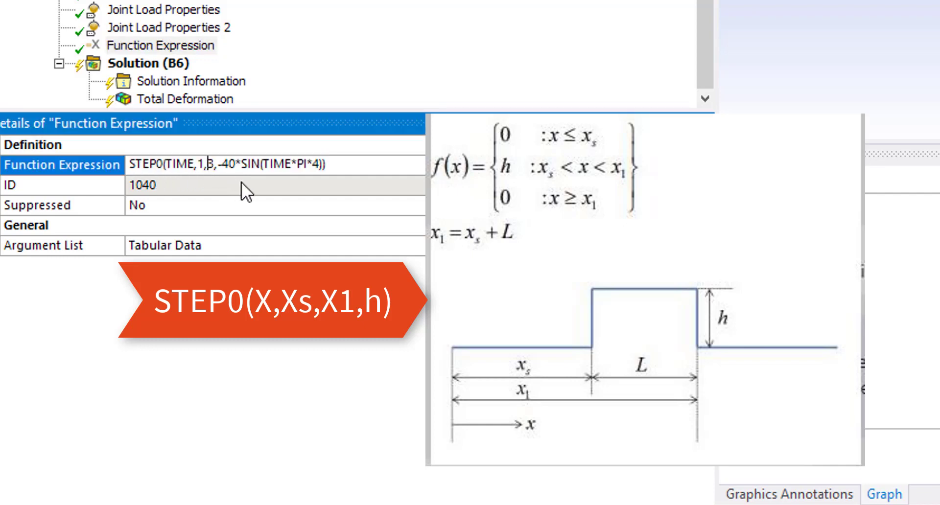
{"action": "key", "text": "Delete"}
{"action": "type", "text": "4"}
{"action": "left_click_drag", "start_coordinate": [221, 164], "coordinate": [333, 167]}
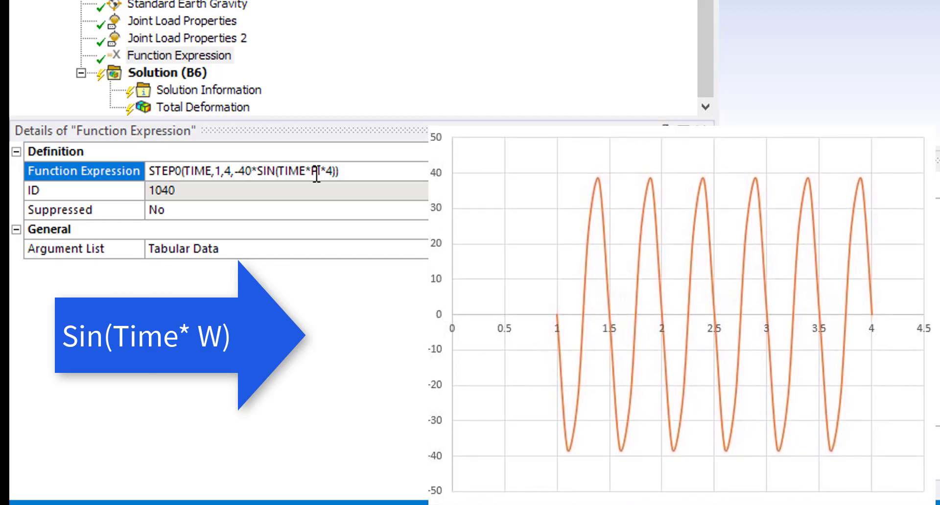
Step: Select the -40 amplitude and then the TIME*PI*4 sine argument in the expression
{"action": "left_click", "coordinate": [245, 170]}
{"action": "left_click", "coordinate": [252, 170]}
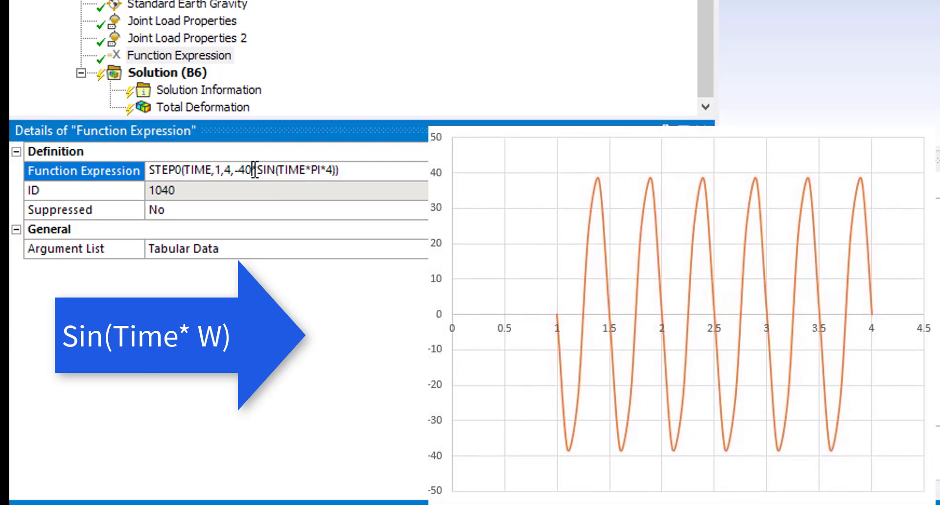
{"action": "left_click_drag", "start_coordinate": [251, 170], "coordinate": [238, 170]}
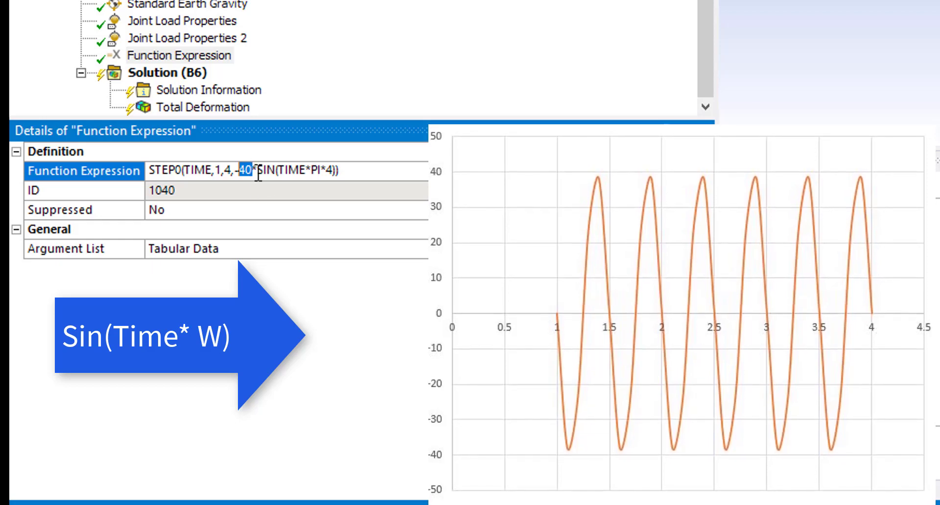
{"action": "left_click", "coordinate": [321, 170]}
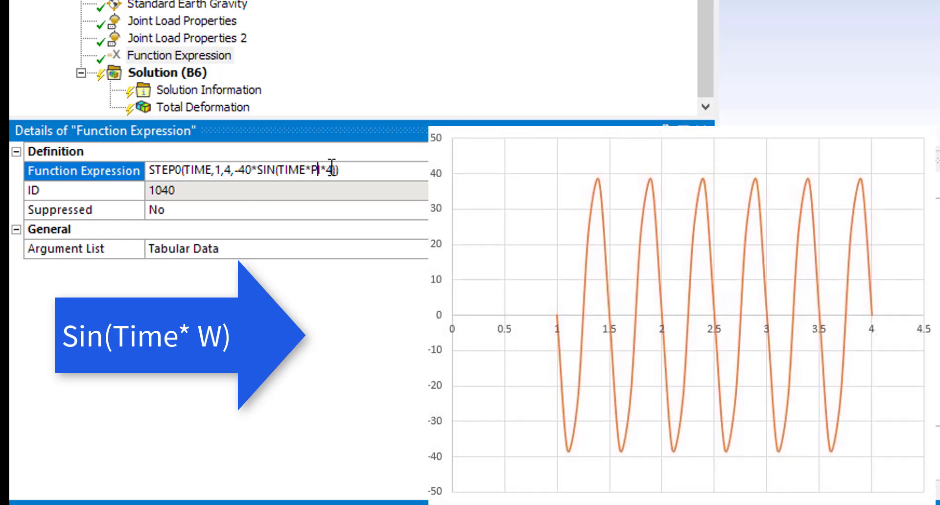
{"action": "mouse_move", "coordinate": [336, 170]}
{"action": "left_mouse_down"}
{"action": "mouse_move", "coordinate": [297, 170]}
{"action": "mouse_move", "coordinate": [332, 169]}
{"action": "left_mouse_up"}
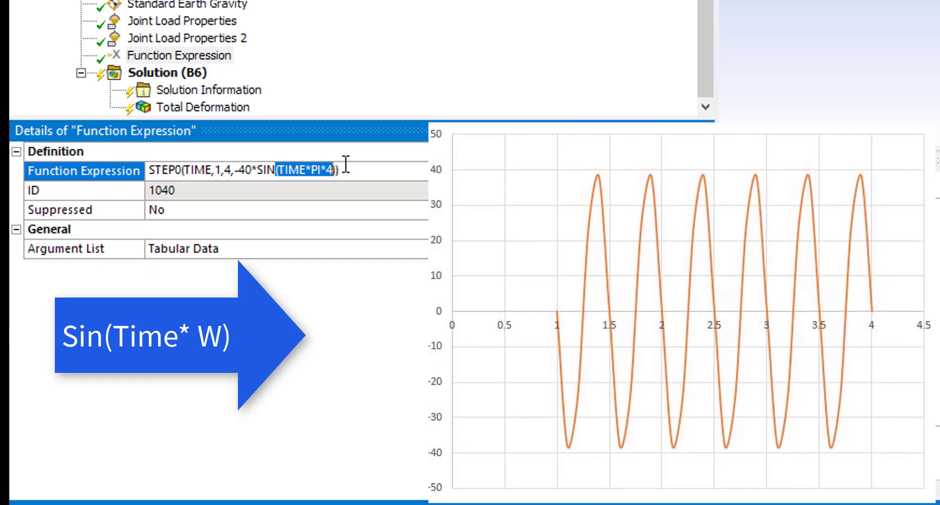
{"action": "left_click", "coordinate": [327, 171]}
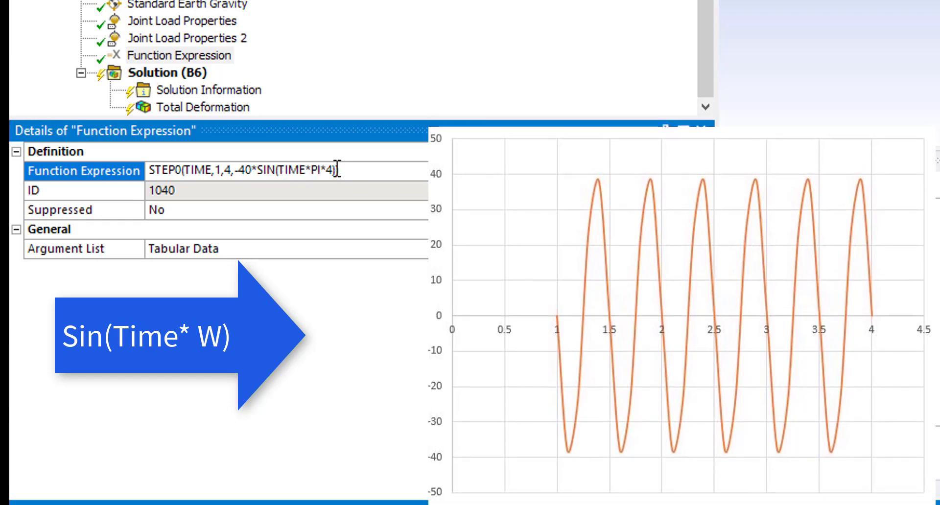
Step: Try frequency multipliers 87 and 1, then restore PI*4 with closing parentheses and commit
{"action": "key", "text": "Right"}
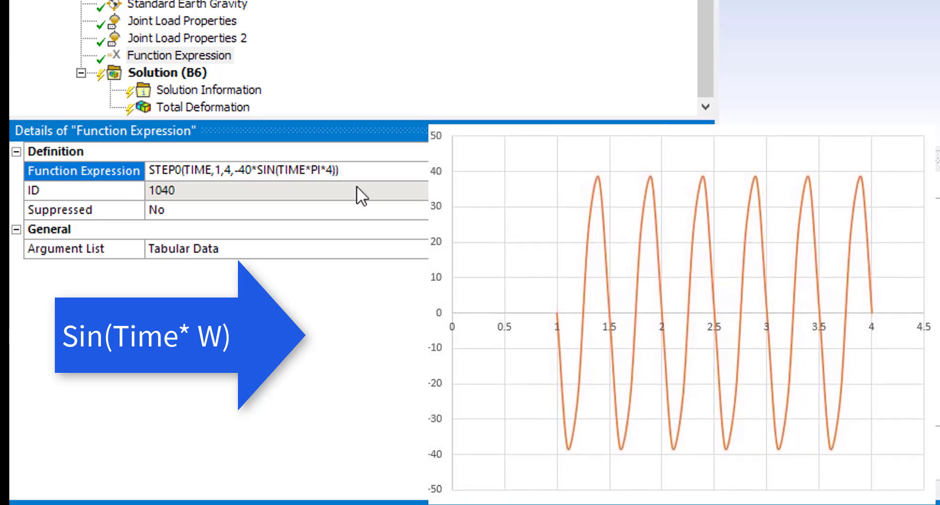
{"action": "key", "text": "BackSpace"}
{"action": "type", "text": "87"}
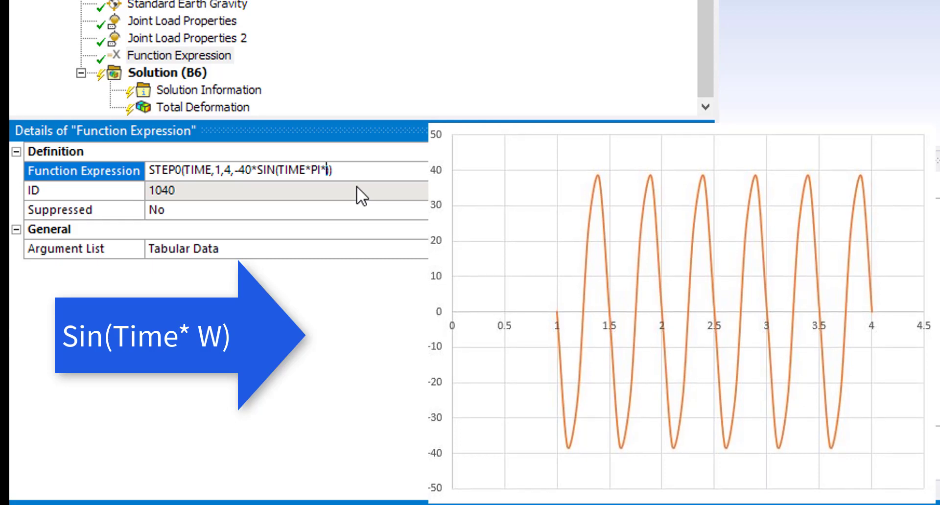
{"action": "key", "text": "BackSpace"}
{"action": "type", "text": "1"}
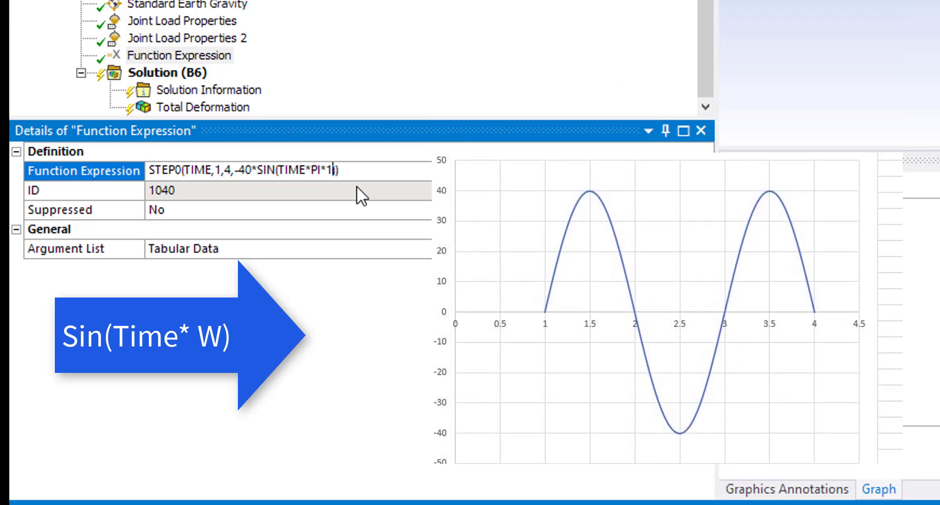
{"action": "key", "text": "BackSpace"}
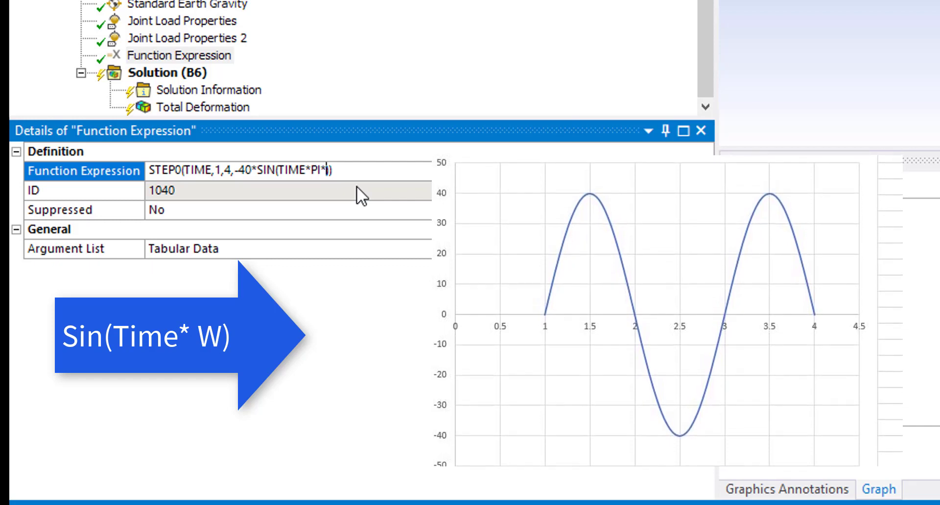
{"action": "type", "text": "4)"}
{"action": "key", "text": "Return"}
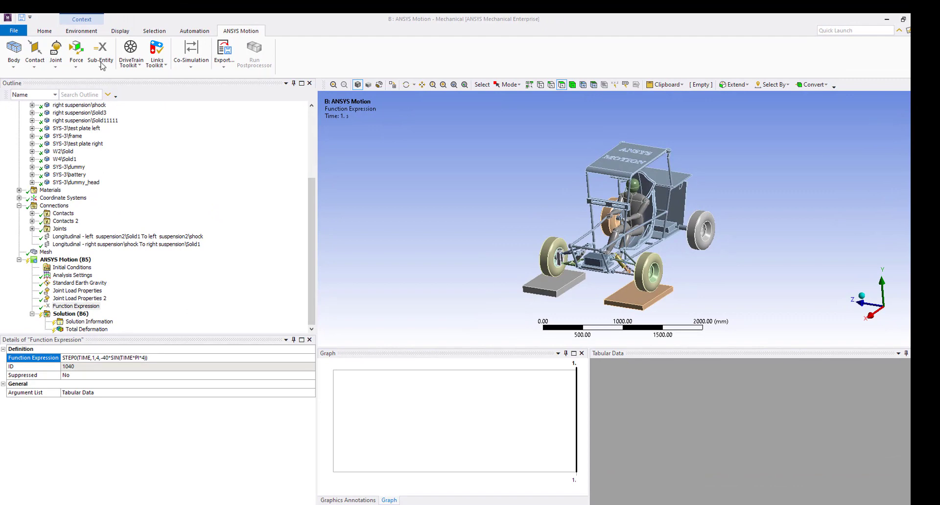
{"action": "left_click", "coordinate": [102, 62]}
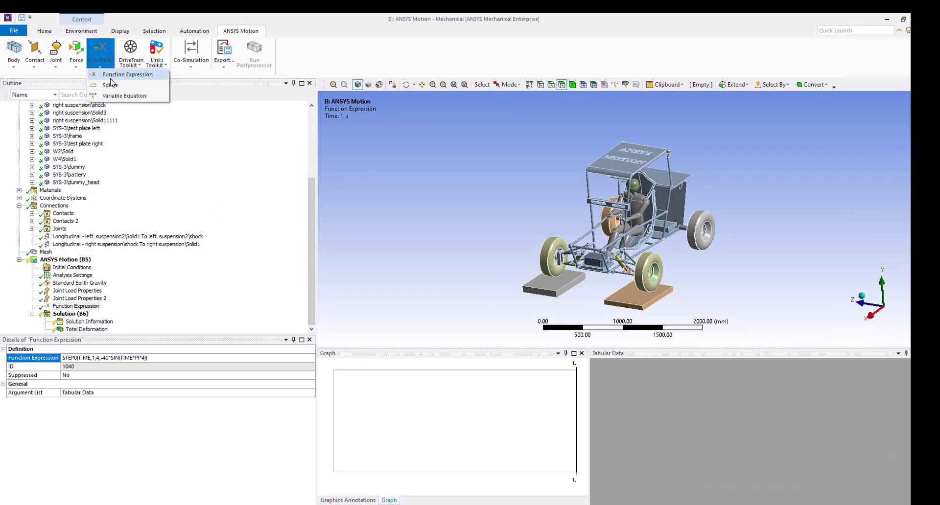
{"action": "left_click", "coordinate": [125, 75]}
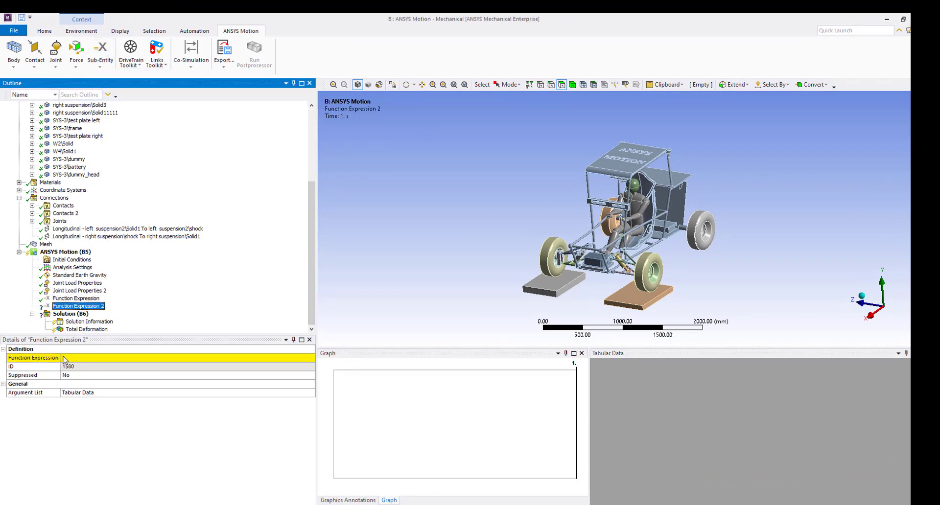
{"action": "right_click", "coordinate": [76, 312]}
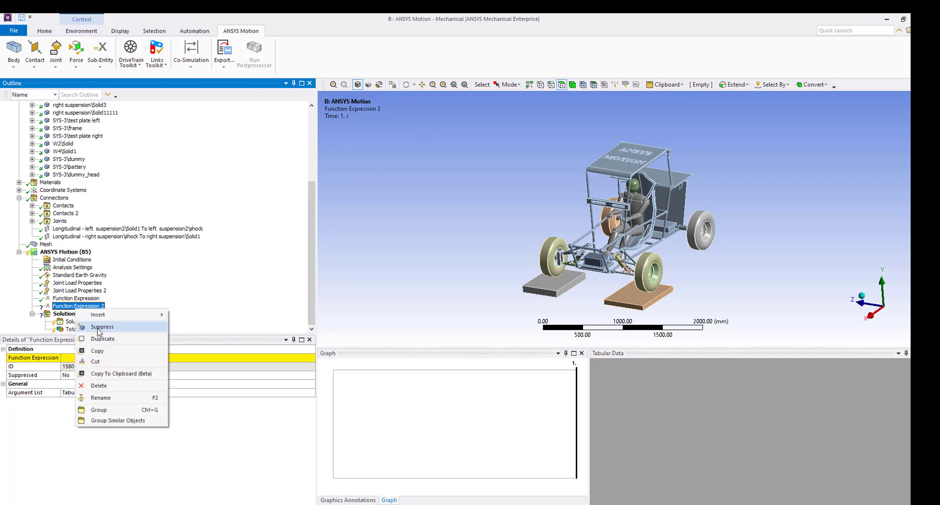
{"action": "left_click", "coordinate": [122, 385]}
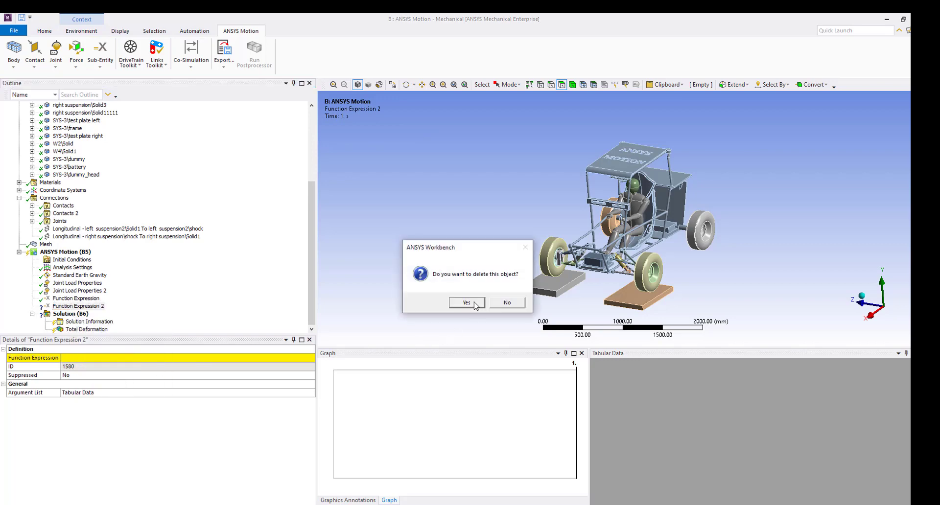
{"action": "left_click", "coordinate": [467, 302]}
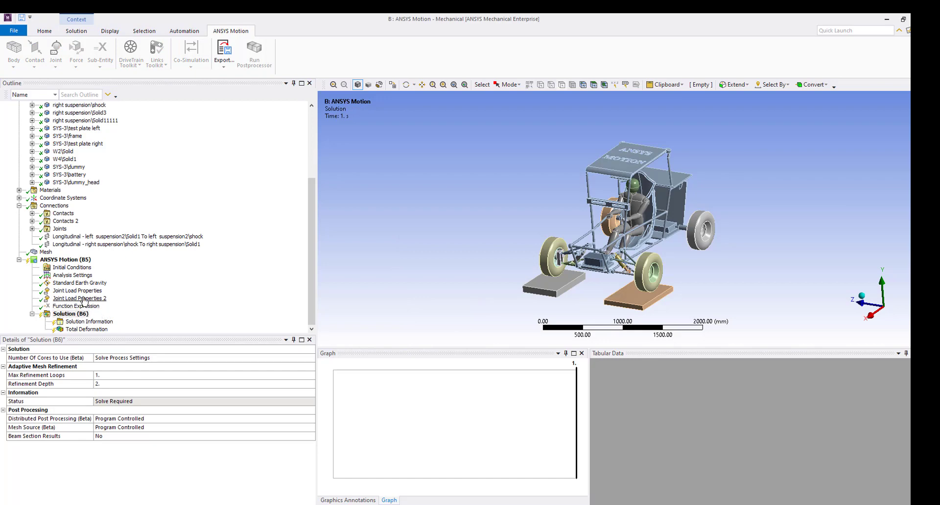
Step: Review the right and left test plates' joint load properties without adding anything
{"action": "left_click", "coordinate": [80, 292]}
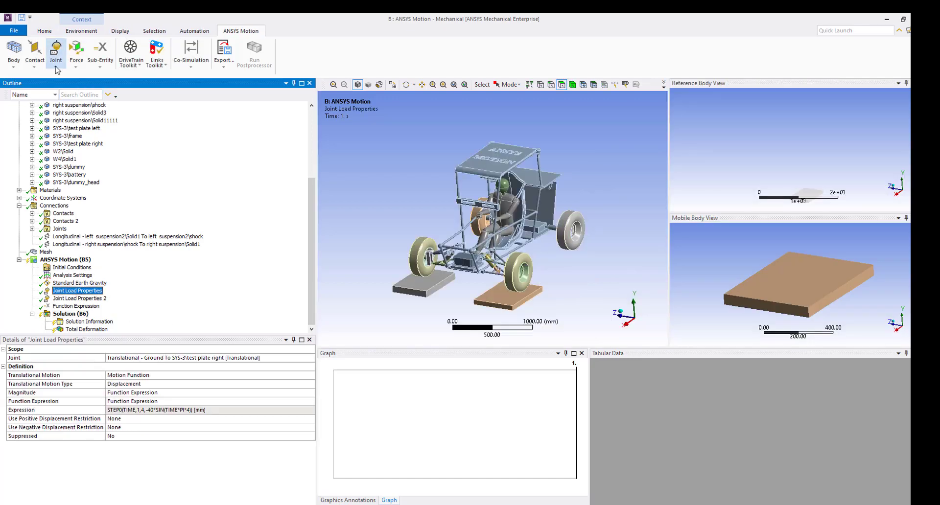
{"action": "left_click", "coordinate": [55, 54]}
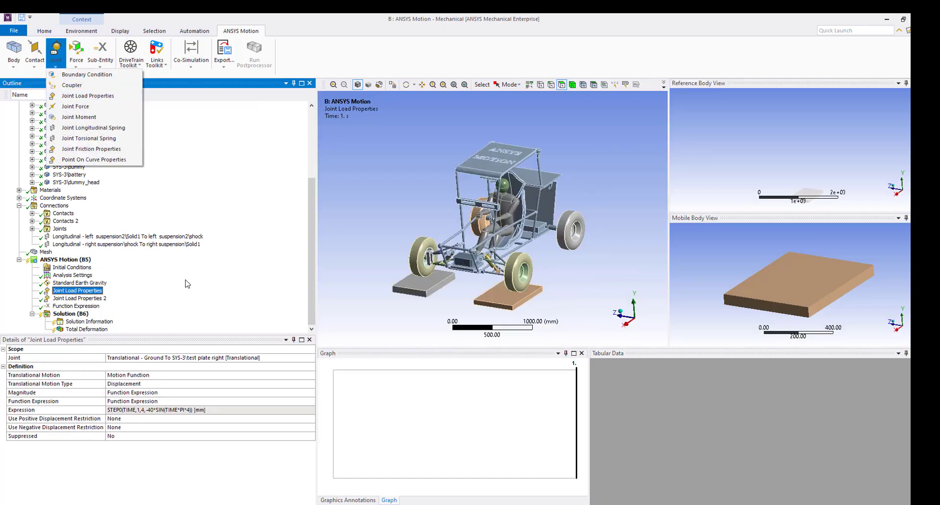
{"action": "left_click", "coordinate": [174, 334]}
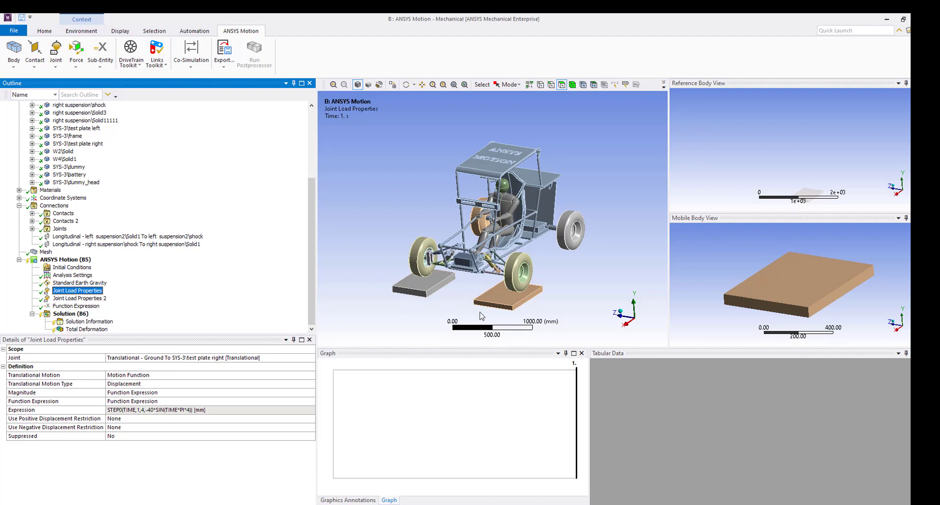
{"action": "left_click", "coordinate": [86, 298]}
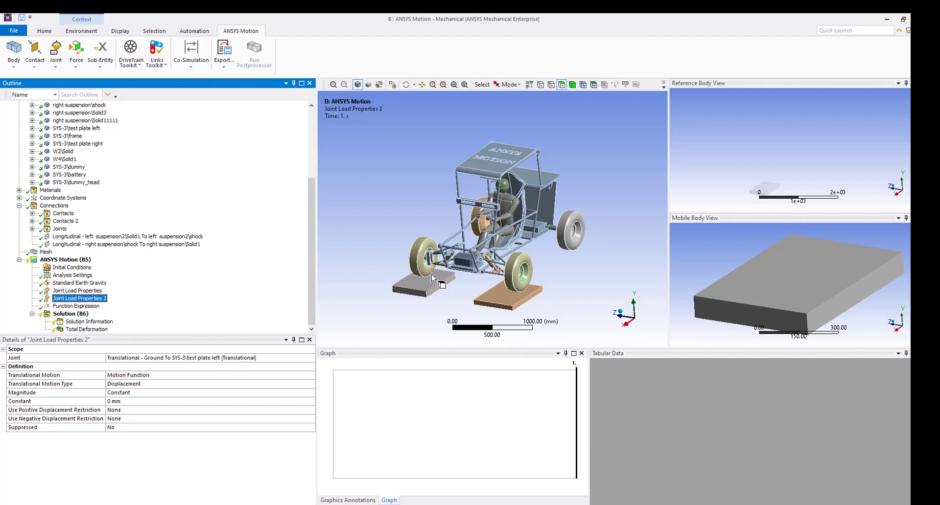
Step: Add Contact Friction Properties to the ANSYS Motion (B5) study
{"action": "left_click", "coordinate": [58, 260]}
{"action": "left_click", "coordinate": [40, 65]}
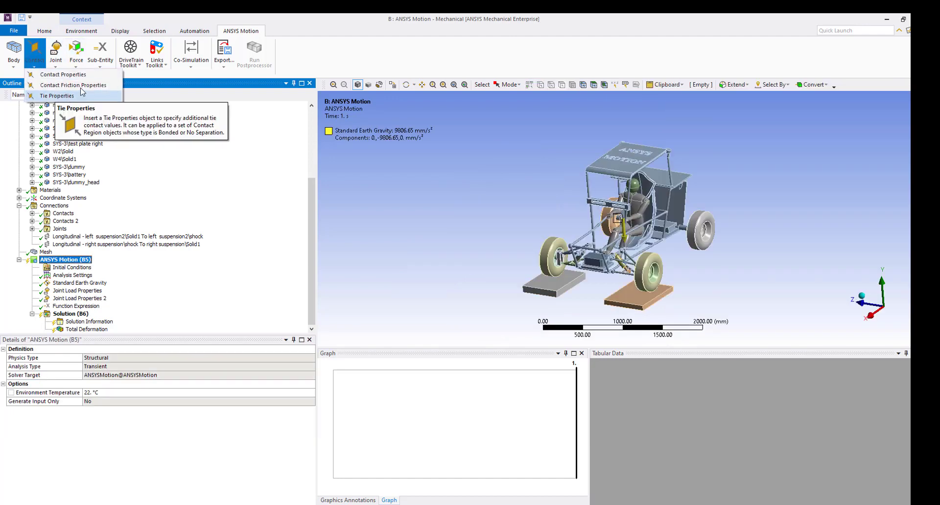
{"action": "left_click", "coordinate": [64, 85]}
Step: Apply both frictional wheel contacts, with static friction coefficient 0.4 and friction coefficient 0.35
{"action": "left_click", "coordinate": [207, 358]}
{"action": "left_click", "coordinate": [326, 272]}
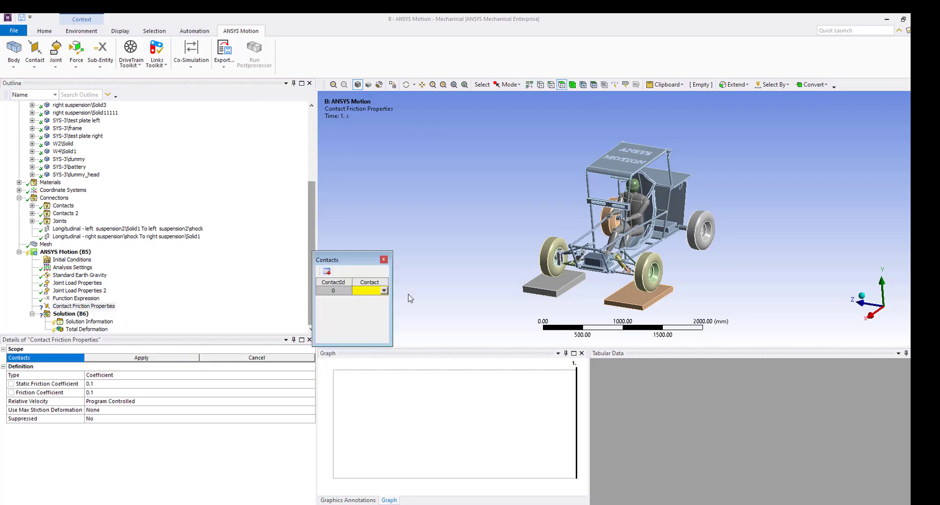
{"action": "left_click", "coordinate": [384, 291]}
{"action": "left_click", "coordinate": [375, 297]}
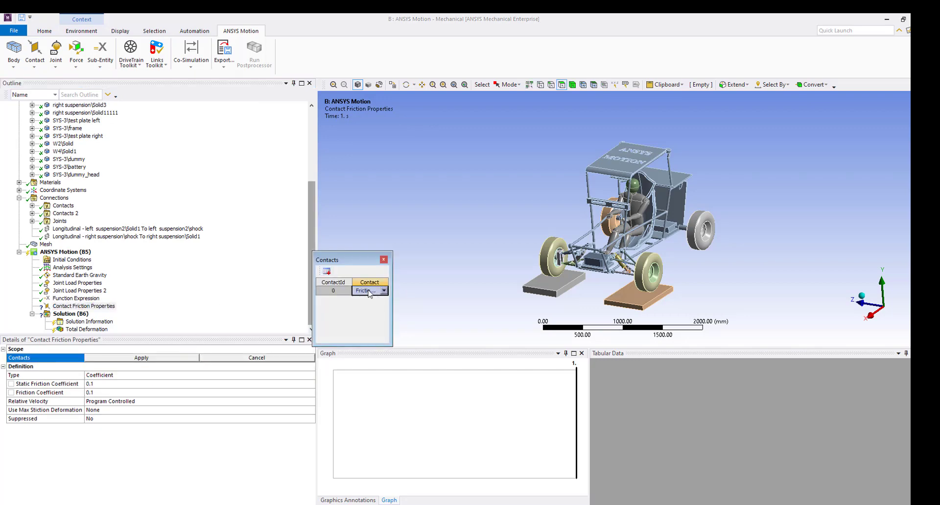
{"action": "left_click", "coordinate": [327, 273]}
{"action": "left_click", "coordinate": [384, 300]}
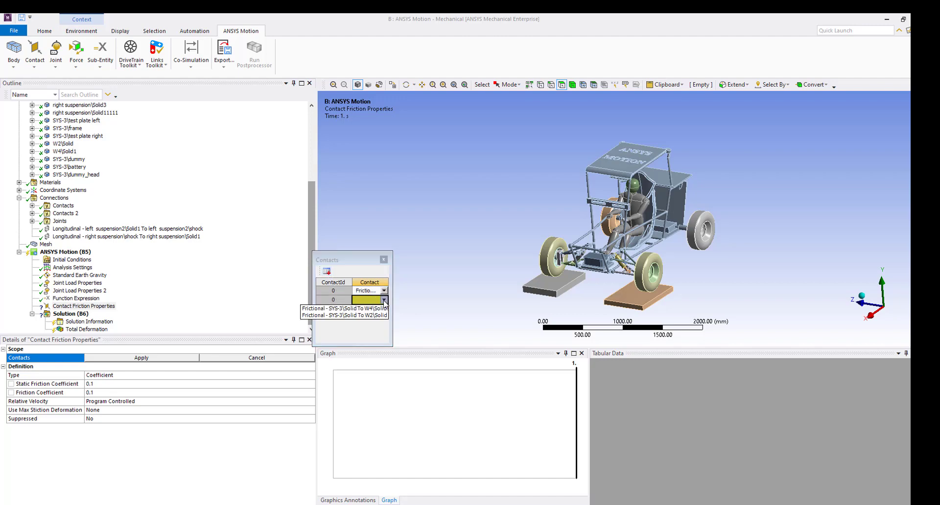
{"action": "left_click", "coordinate": [362, 309]}
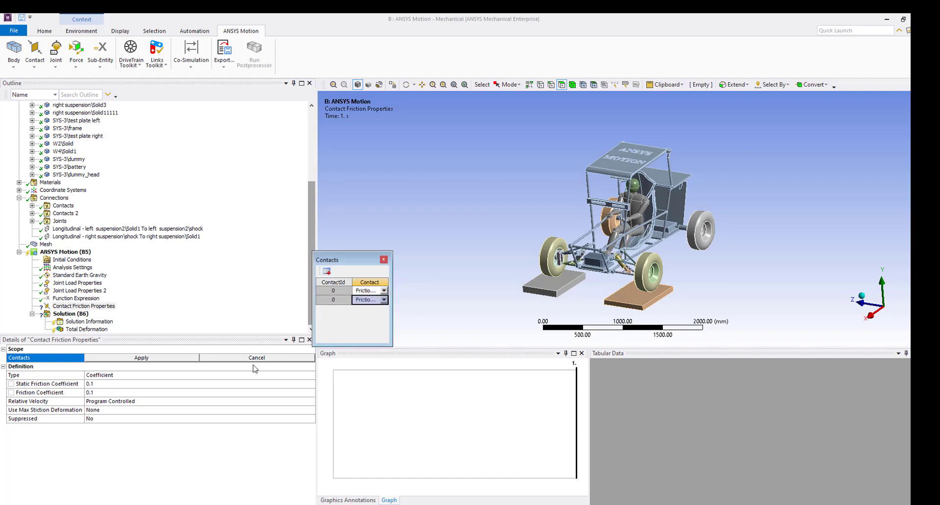
{"action": "left_click", "coordinate": [195, 359]}
{"action": "left_click", "coordinate": [96, 385]}
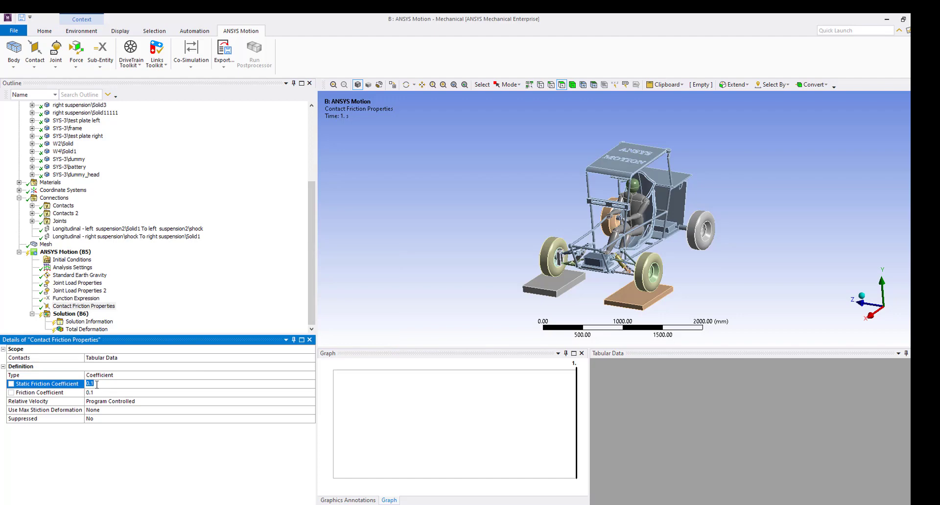
{"action": "left_click", "coordinate": [99, 393]}
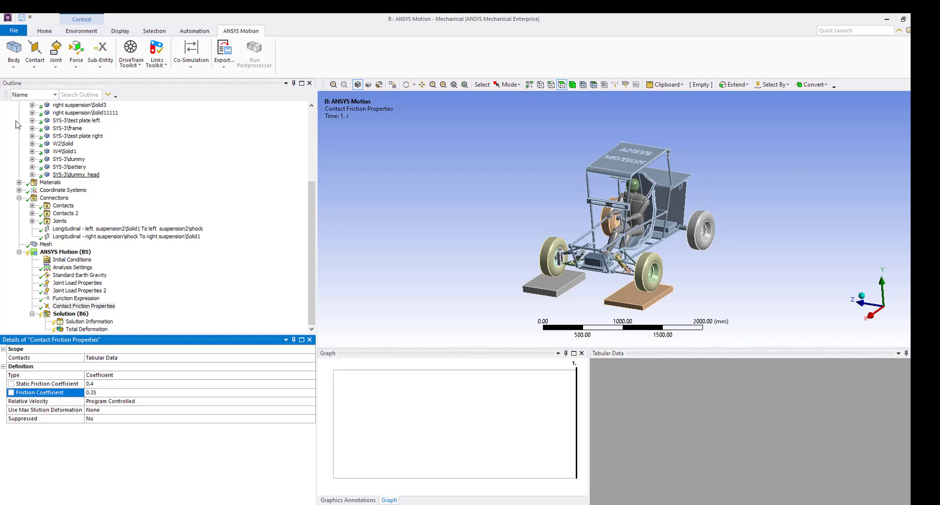
Step: Solve the study and animate the Total Deformation result, peaking at 47.875 mm over 6 s
{"action": "left_click", "coordinate": [81, 31]}
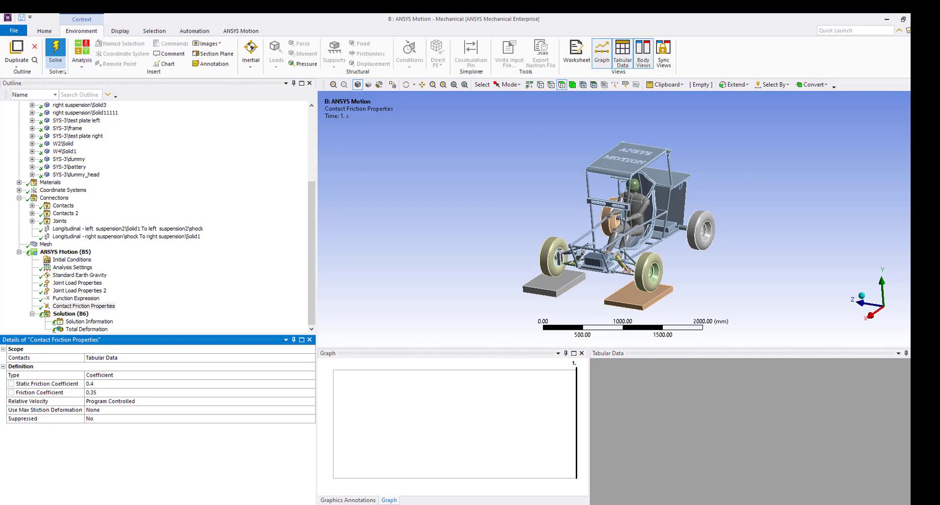
{"action": "left_click", "coordinate": [71, 314]}
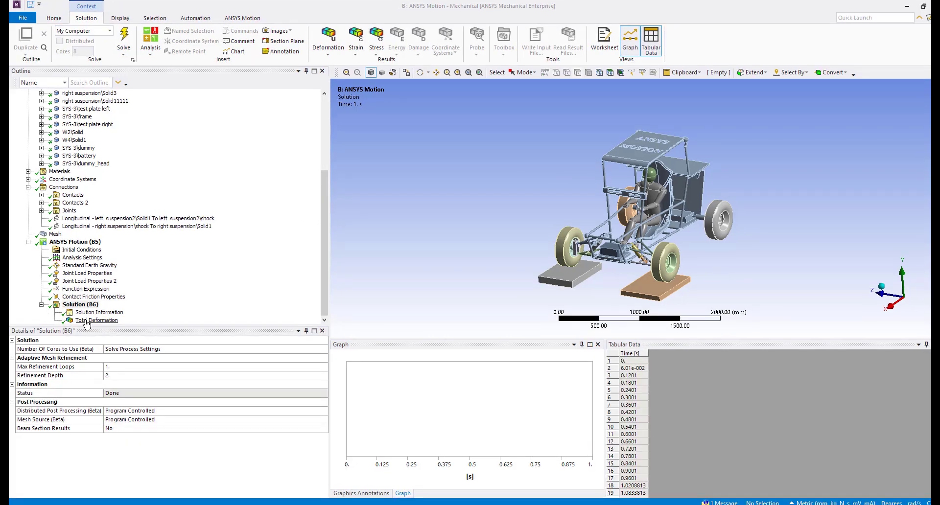
{"action": "left_click", "coordinate": [86, 320]}
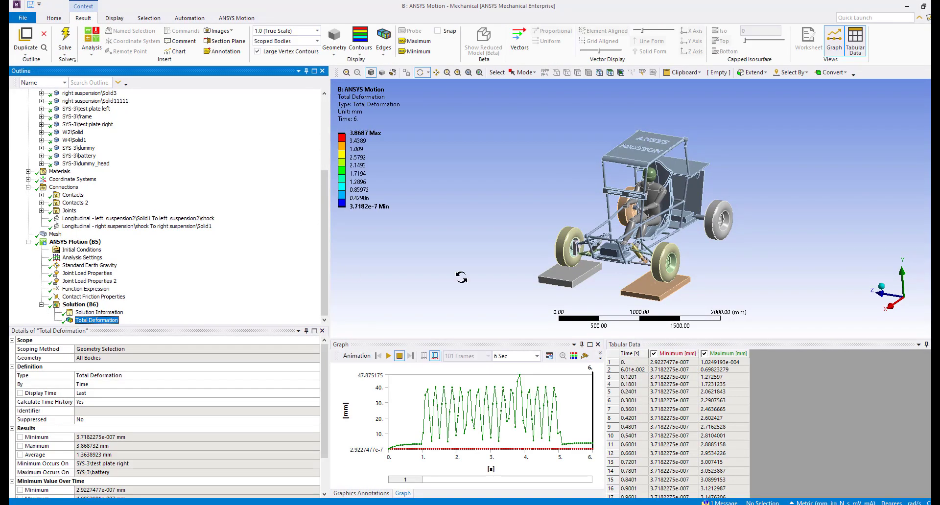
{"action": "left_click", "coordinate": [389, 357]}
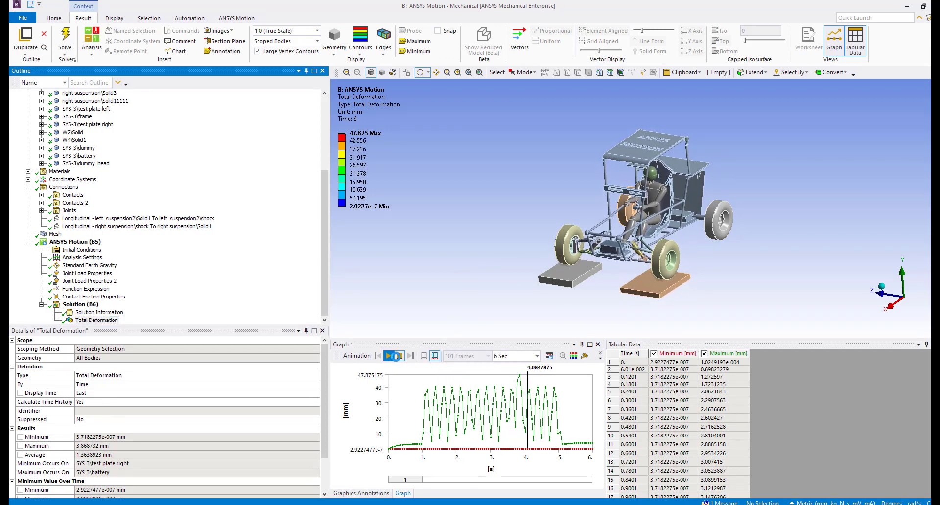
{"action": "left_click", "coordinate": [401, 356]}
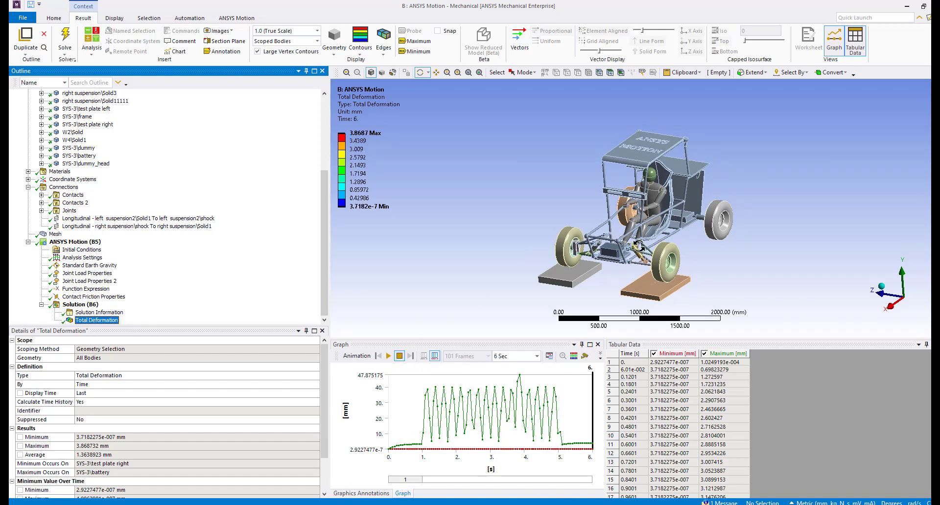
{"action": "left_click_drag", "start_coordinate": [675, 260], "coordinate": [636, 253]}
Step: Add a Total Acceleration result scoped to the dummy's head body and solve it
{"action": "left_click", "coordinate": [79, 306]}
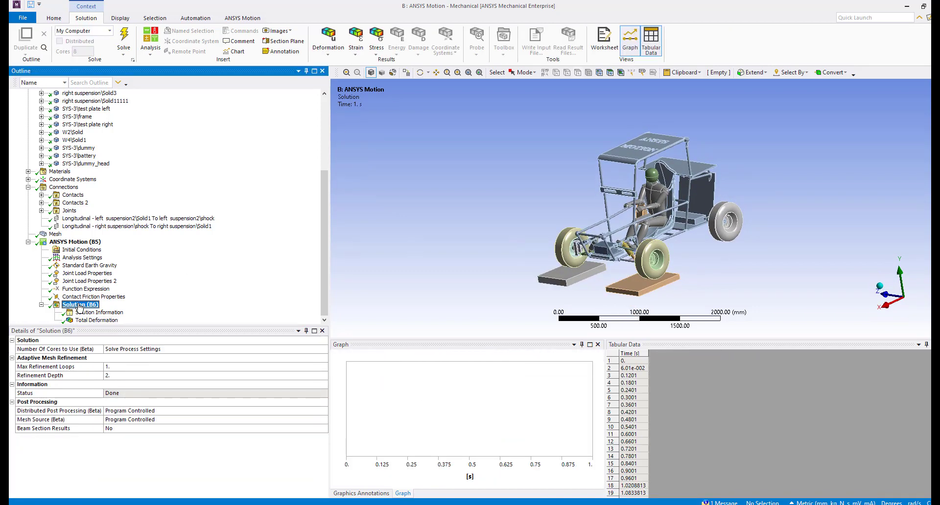
{"action": "left_click", "coordinate": [328, 40]}
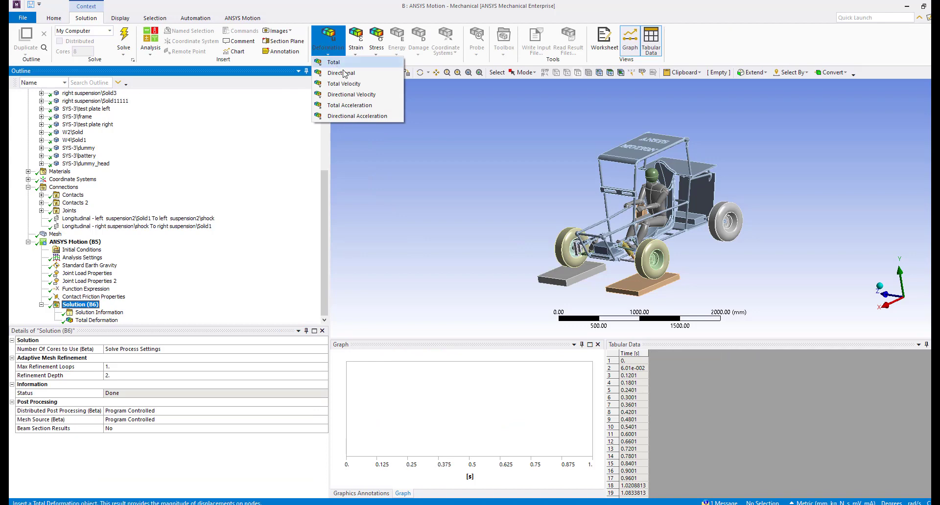
{"action": "left_click", "coordinate": [373, 106]}
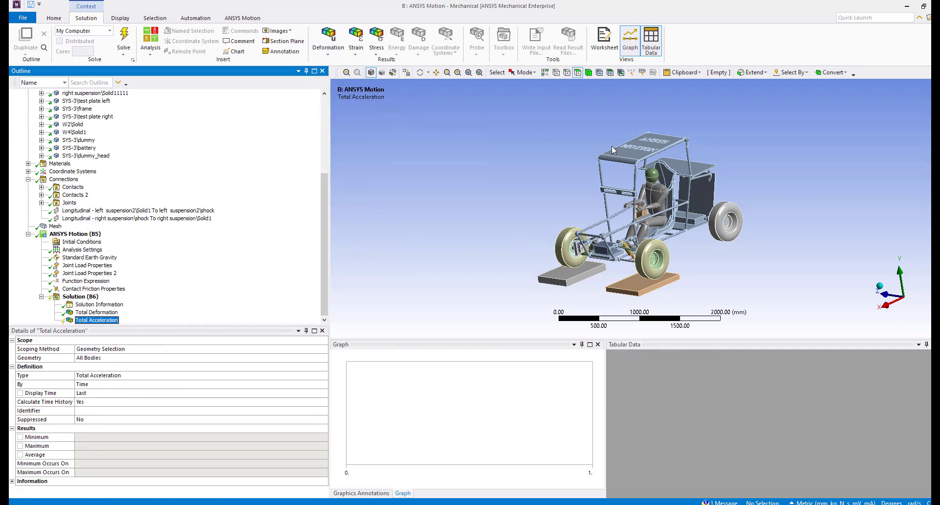
{"action": "left_click", "coordinate": [588, 73]}
{"action": "left_click", "coordinate": [652, 174]}
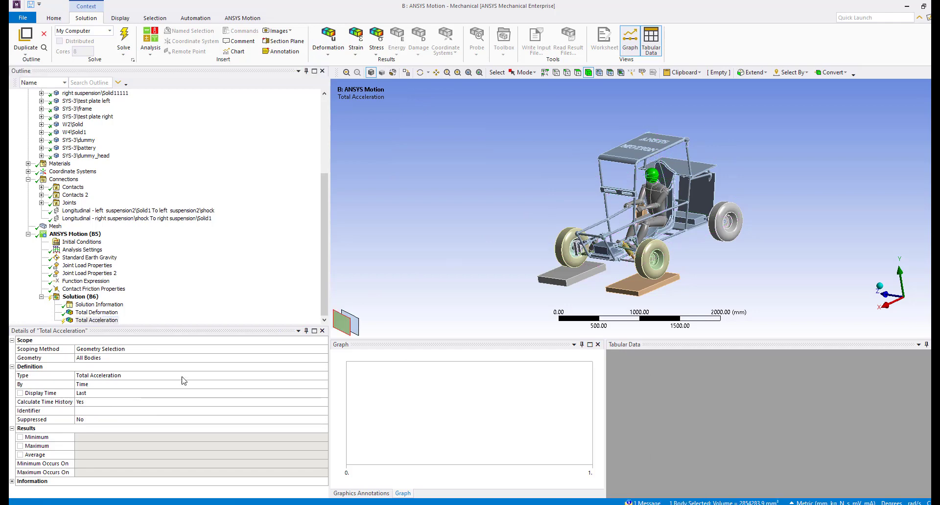
{"action": "left_click", "coordinate": [87, 362]}
{"action": "left_click", "coordinate": [89, 359]}
{"action": "left_click", "coordinate": [91, 358]}
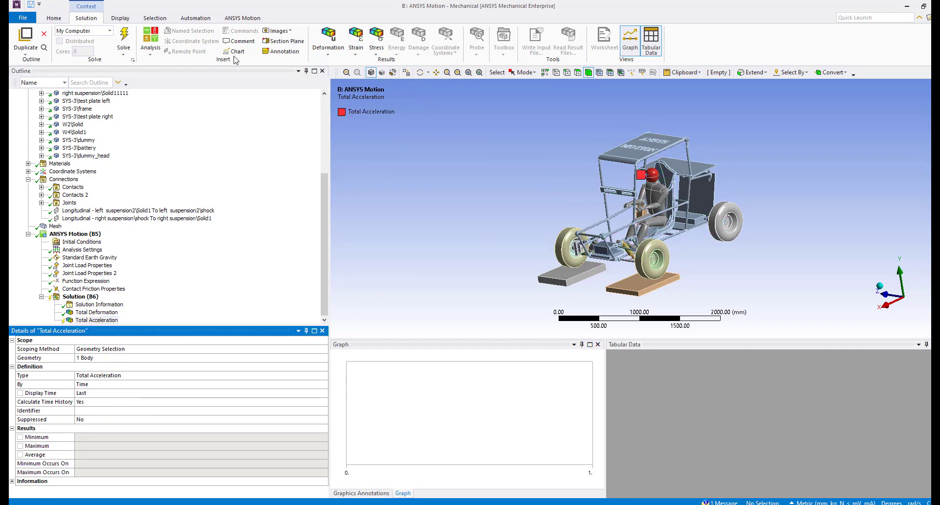
{"action": "left_click", "coordinate": [124, 39]}
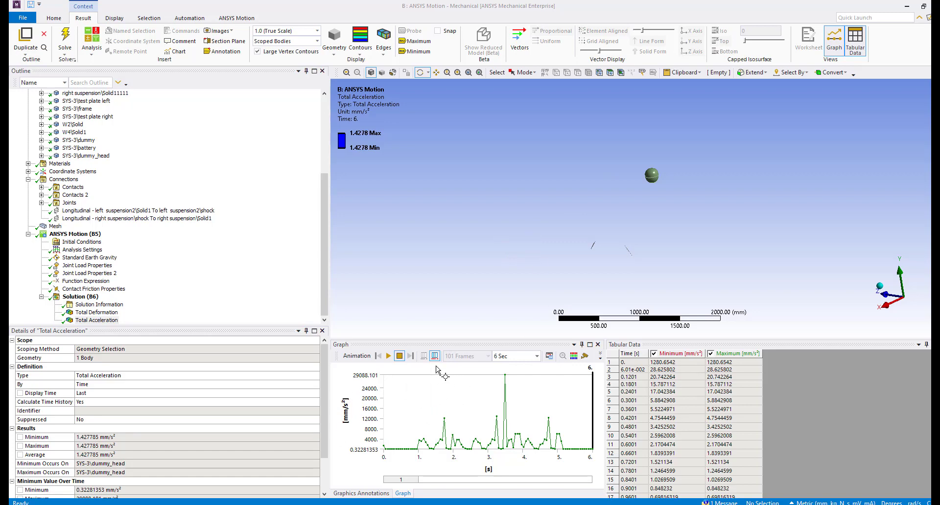
Step: Give both longitudinal springs stiffness 100, damping 10, free length 200, and re-solve
{"action": "left_click", "coordinate": [98, 211]}
{"action": "left_click", "coordinate": [97, 219], "text": "ctrl"}
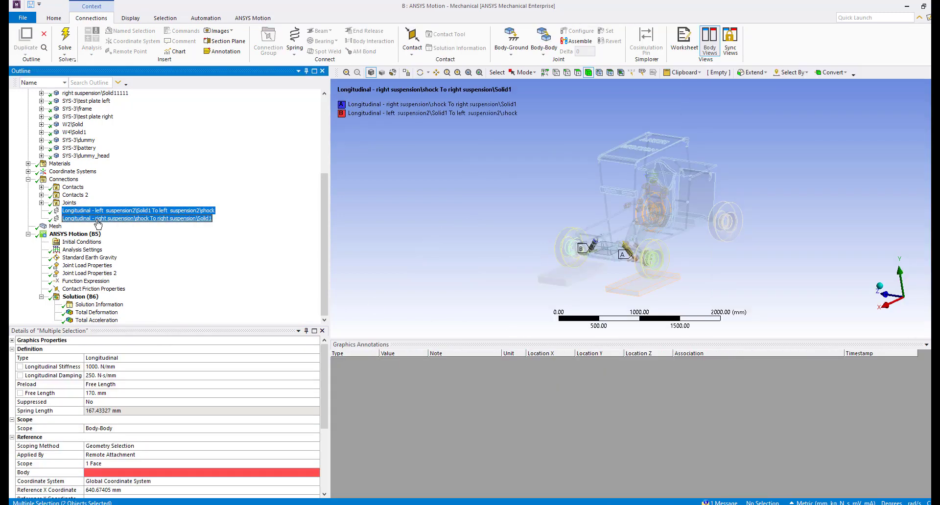
{"action": "left_click", "coordinate": [115, 366]}
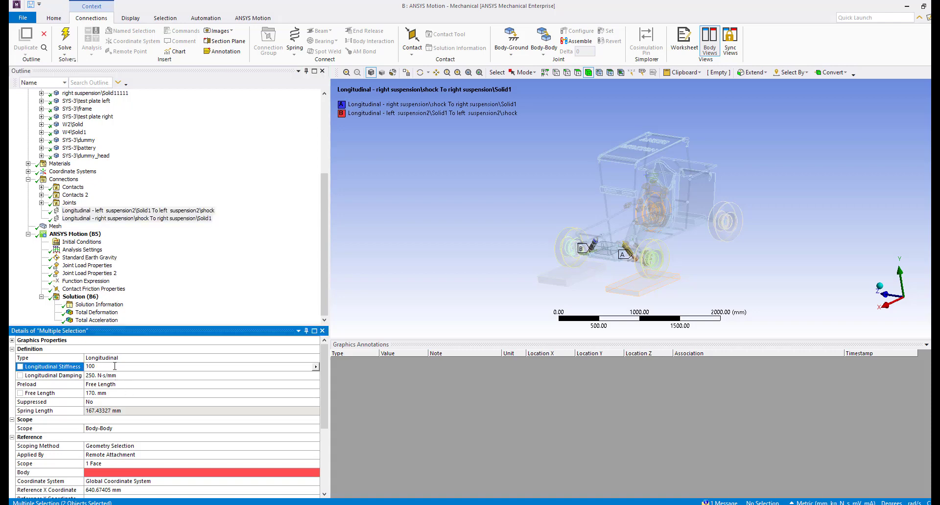
{"action": "type", "text": "100"}
{"action": "left_click", "coordinate": [99, 376]}
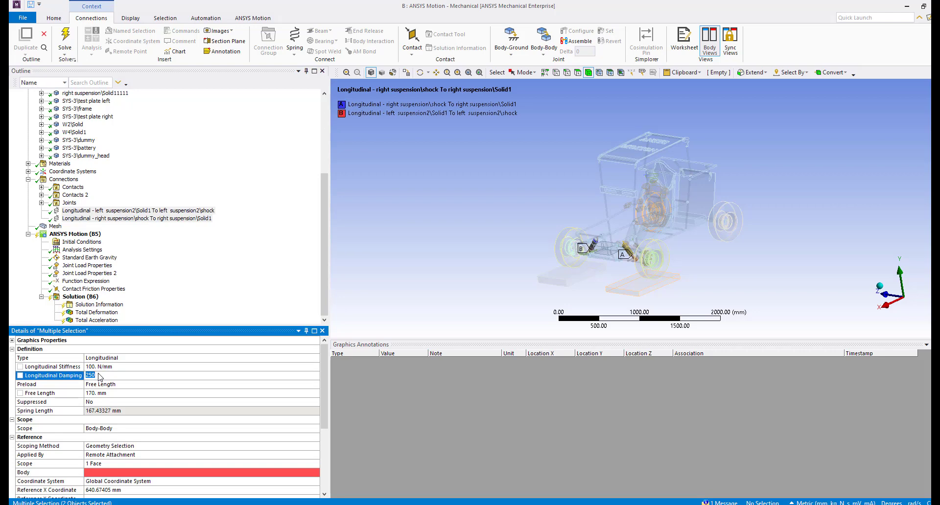
{"action": "left_click", "coordinate": [95, 393]}
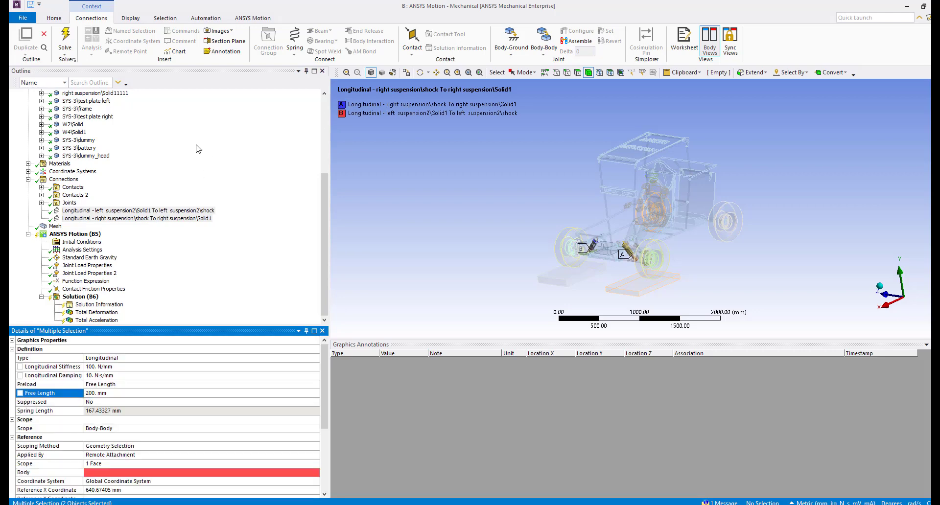
{"action": "left_click", "coordinate": [65, 38]}
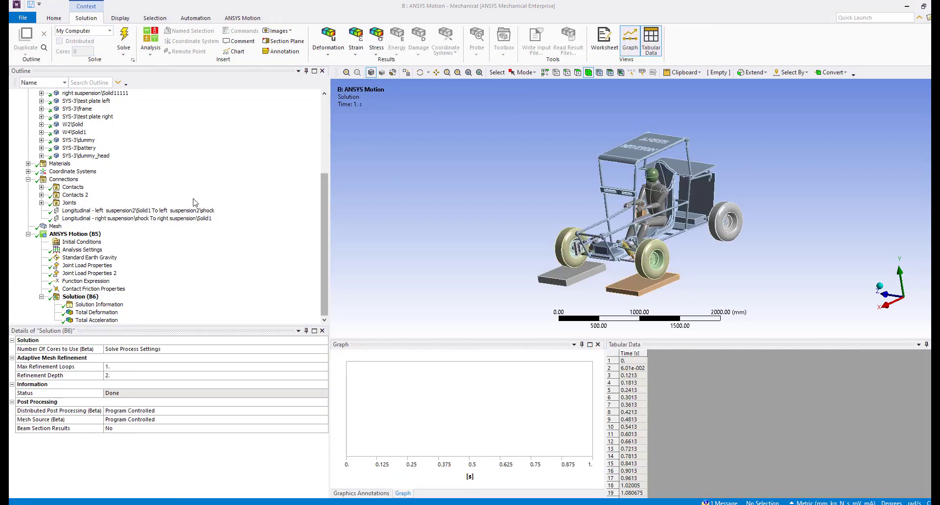
Step: Check head acceleration peaking at 2346.49 mm/s² and animate total deformation peaking at 40.765 mm
{"action": "left_click", "coordinate": [101, 321]}
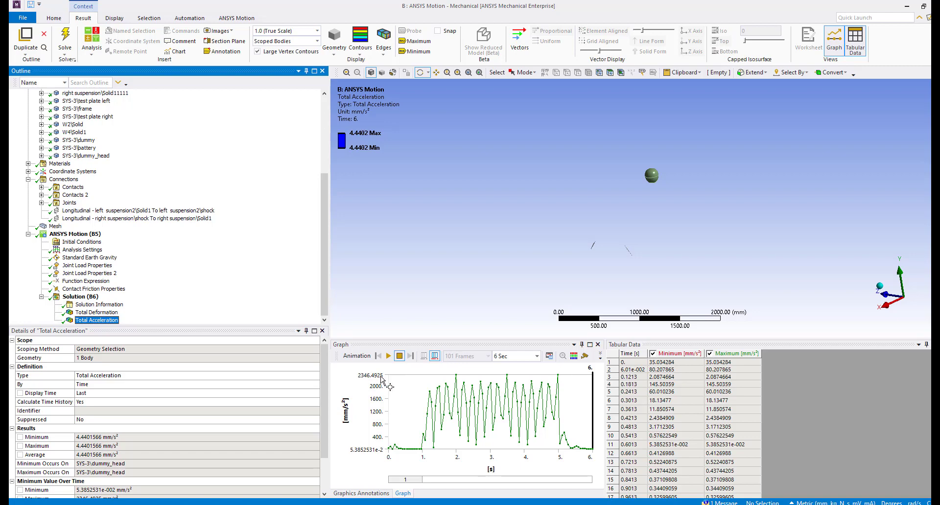
{"action": "left_click", "coordinate": [96, 312]}
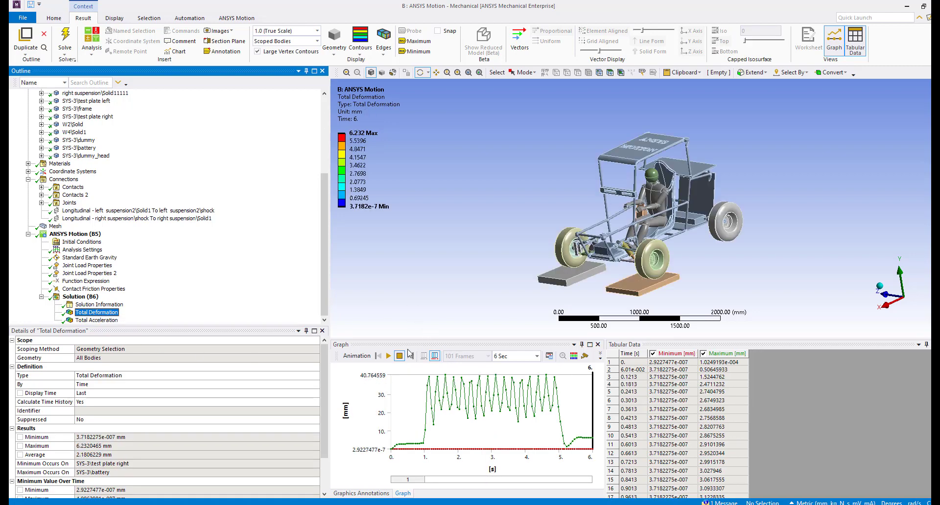
{"action": "left_click", "coordinate": [389, 356]}
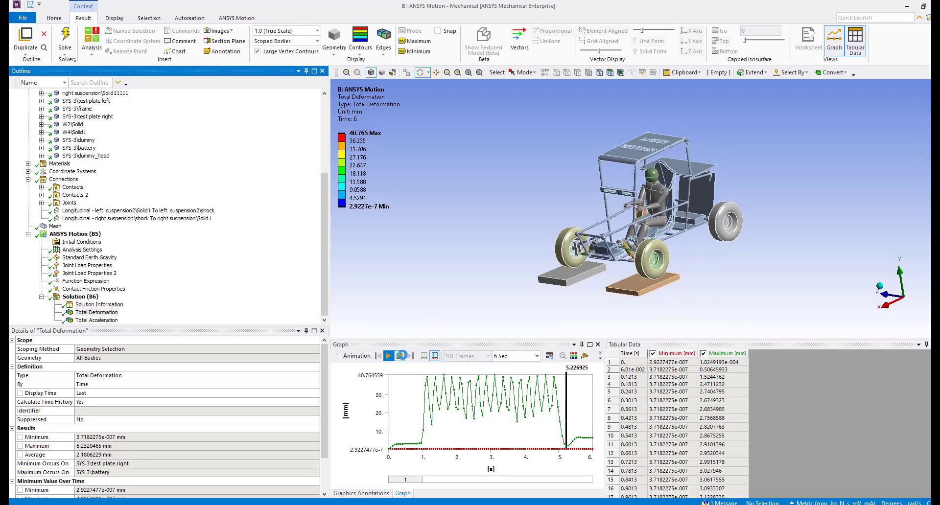
{"action": "left_click", "coordinate": [402, 356]}
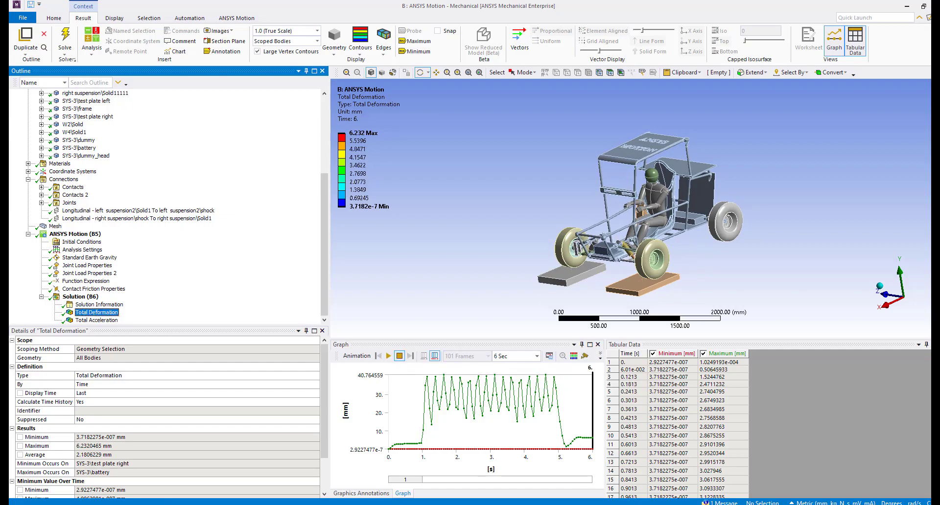